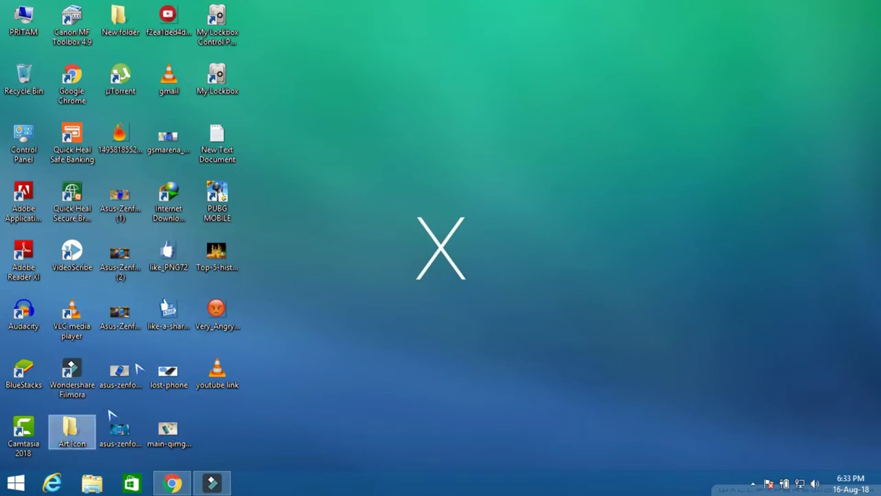
View the custom folder icons on Local Disk (D:) in File Explorer and close the window
{"action": "double_click", "coordinate": [27, 25]}
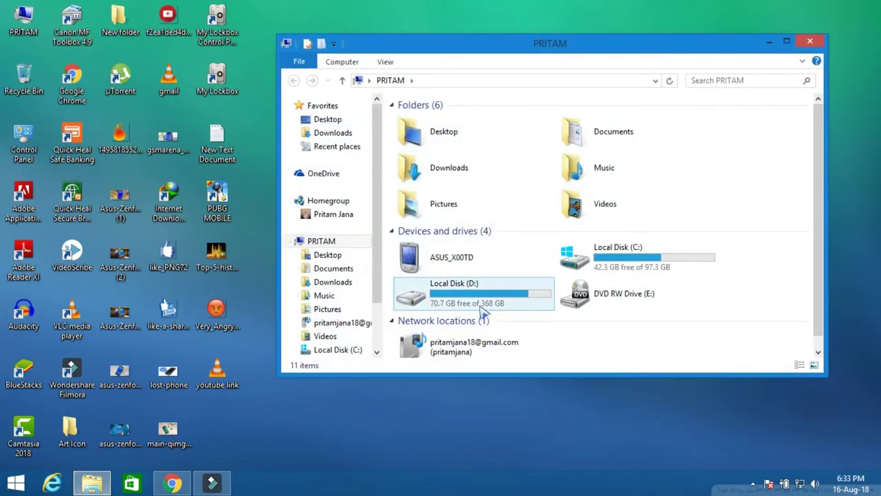
{"action": "double_click", "coordinate": [483, 303]}
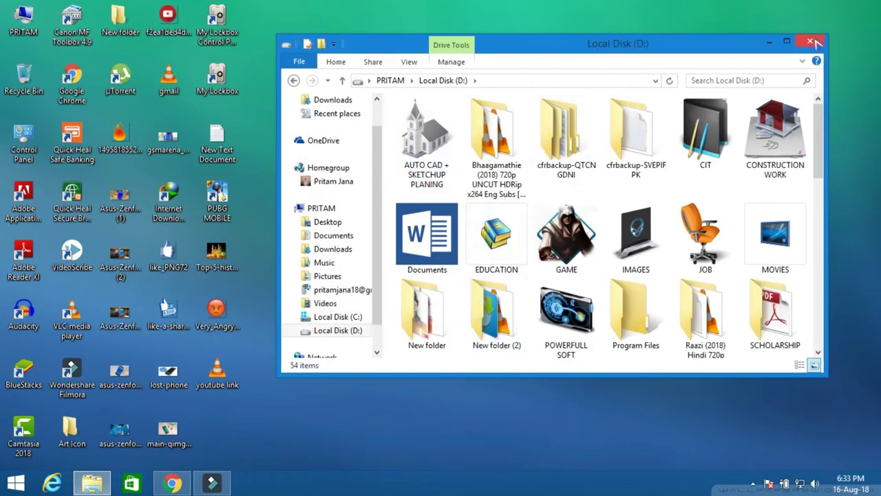
{"action": "left_click", "coordinate": [816, 46]}
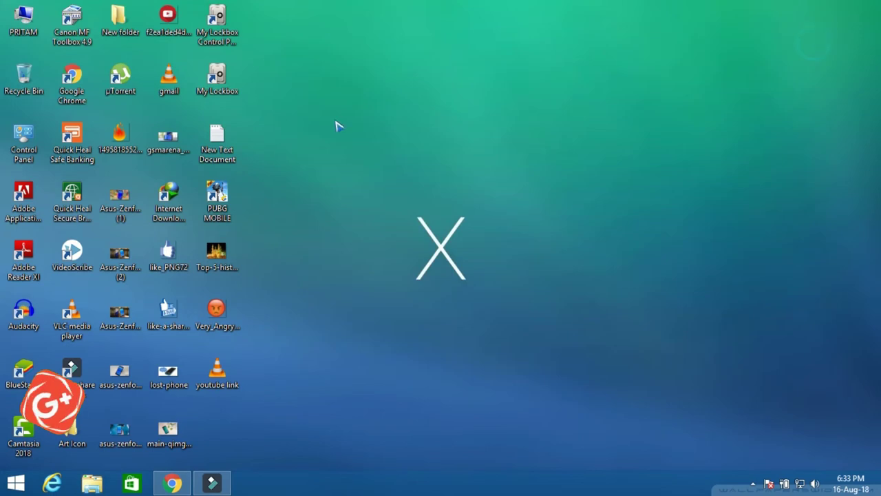
Open the desktop's New folder to view the MOUCE folder inside it
{"action": "double_click", "coordinate": [119, 27]}
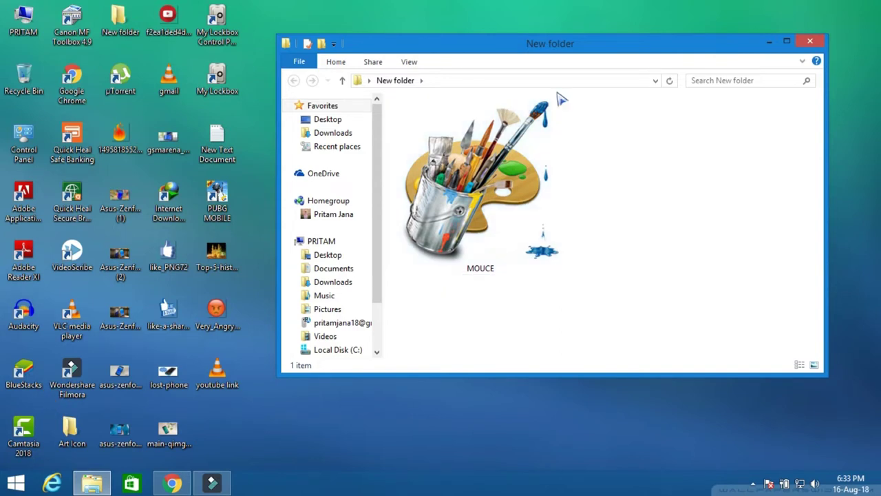
{"action": "double_click", "coordinate": [569, 46]}
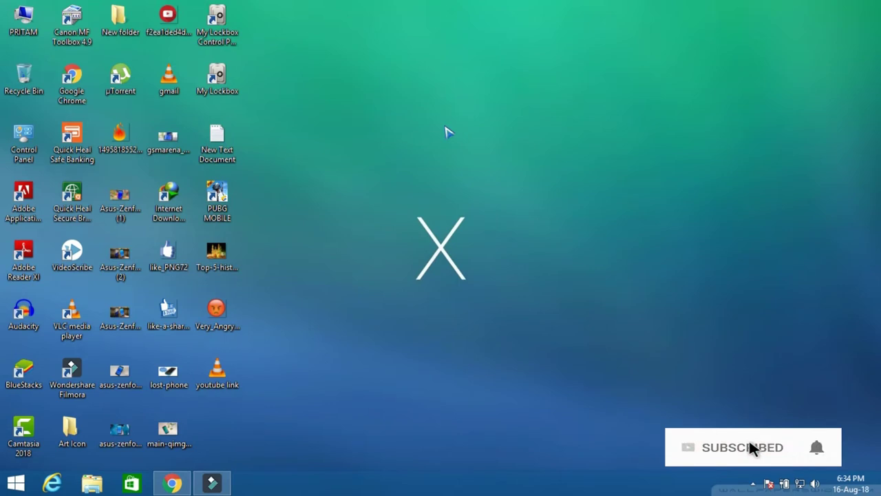
Open the mouse pointer settings from the desktop's personalization options
{"action": "right_click", "coordinate": [486, 167]}
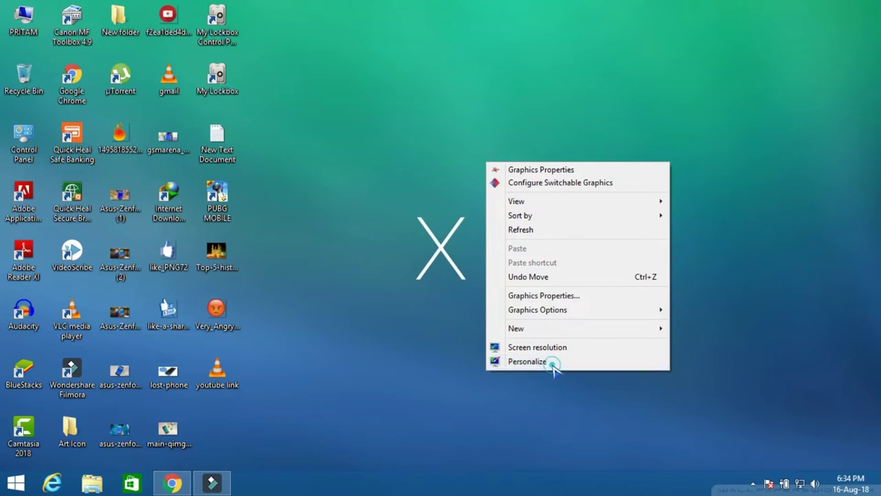
{"action": "left_click", "coordinate": [554, 369]}
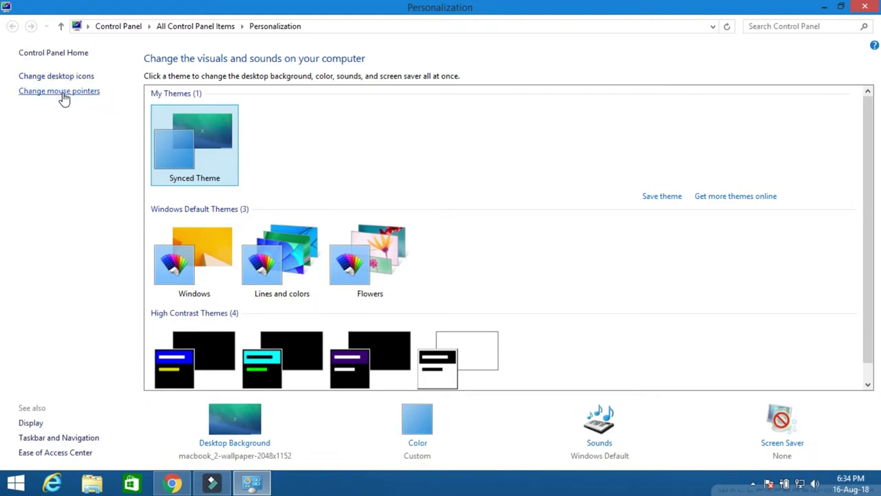
{"action": "left_click", "coordinate": [63, 97]}
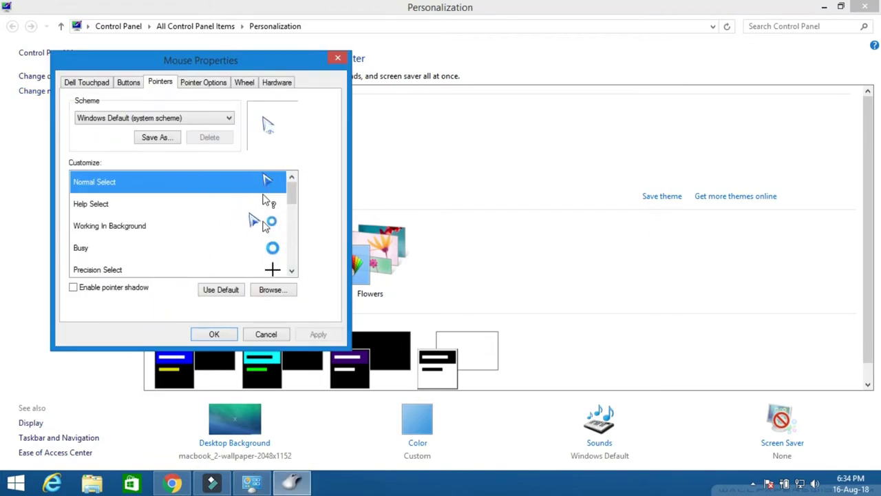
Go through the available pointer schemes and choose Windows Standard (large)
{"action": "key", "text": "Down"}
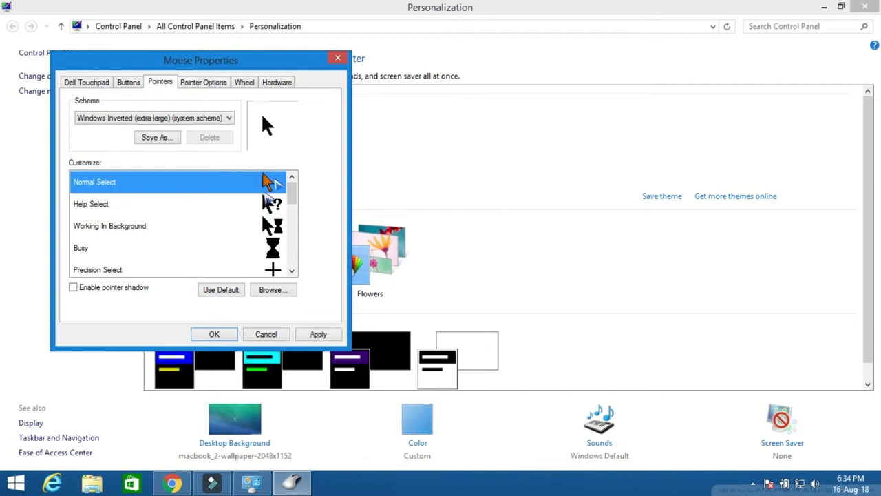
{"action": "key", "text": "Up"}
{"action": "key", "text": "Up"}
{"action": "key", "text": "Up"}
{"action": "key", "text": "Up"}
{"action": "key", "text": "Up"}
{"action": "key", "text": "Up"}
{"action": "key", "text": "Up"}
{"action": "key", "text": "Up"}
{"action": "key", "text": "Up"}
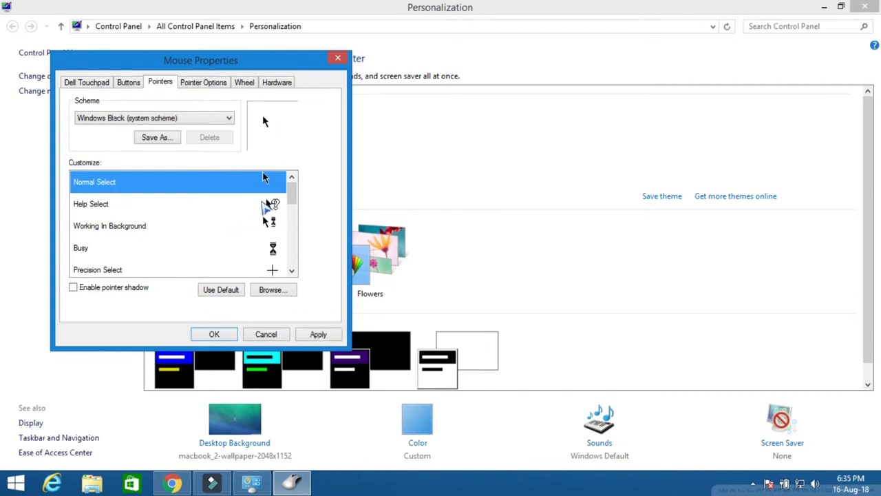
{"action": "key", "text": "Down"}
{"action": "key", "text": "Down"}
{"action": "key", "text": "Down"}
{"action": "key", "text": "Down"}
{"action": "key", "text": "Down"}
{"action": "key", "text": "Down"}
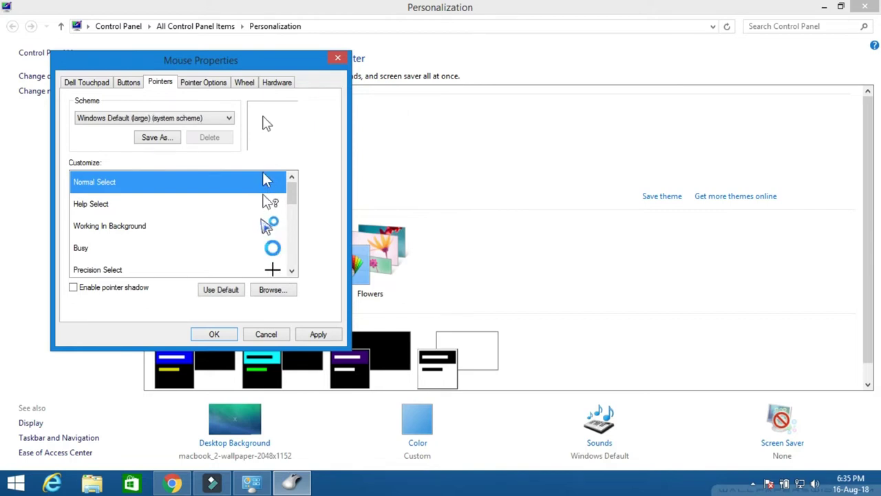
{"action": "key", "text": "Down"}
{"action": "key", "text": "Down"}
{"action": "key", "text": "Down"}
{"action": "key", "text": "Down"}
{"action": "key", "text": "Down"}
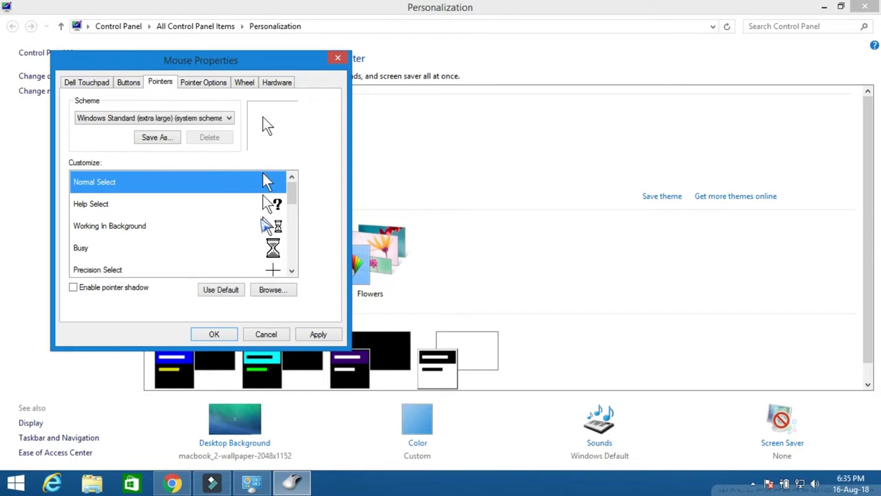
{"action": "key", "text": "Down"}
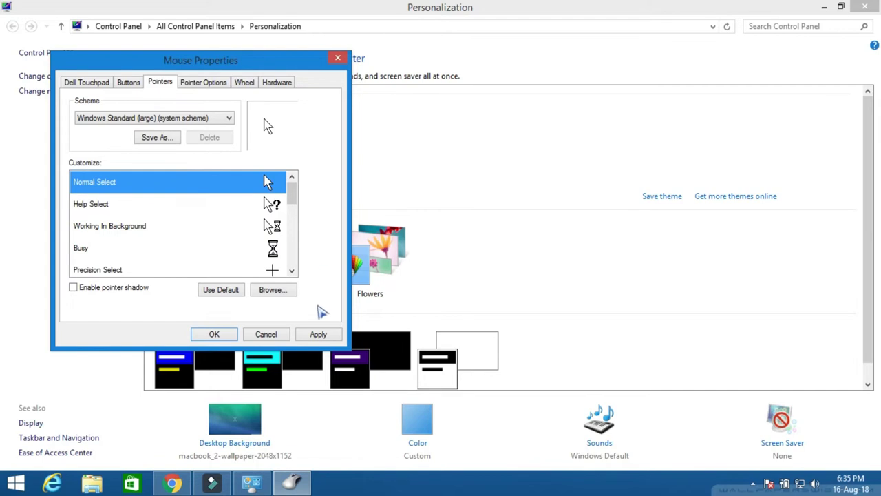
Browse for a Normal Select cursor in the MOUCE folder inside the desktop's New folder
{"action": "left_click", "coordinate": [274, 290]}
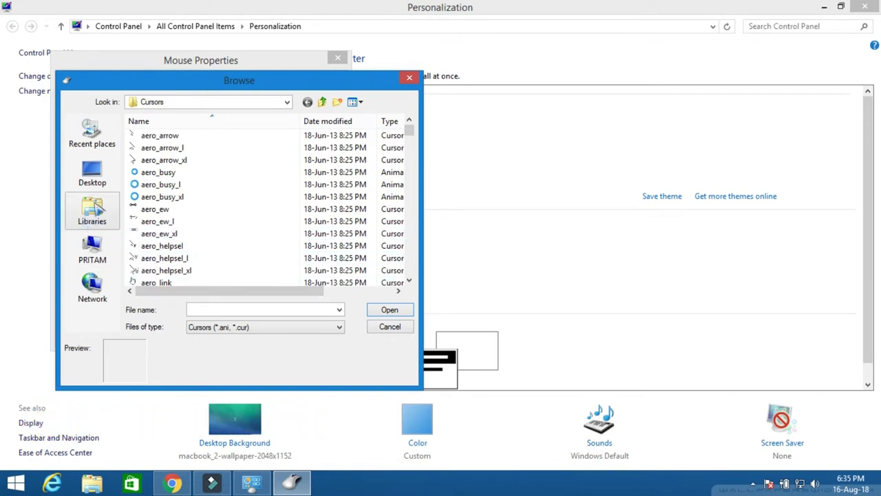
{"action": "left_click", "coordinate": [92, 173]}
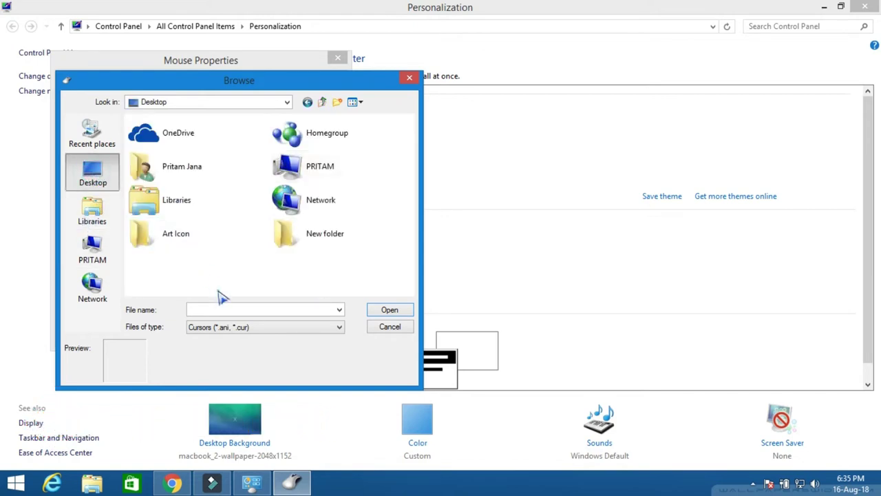
{"action": "left_click", "coordinate": [315, 247]}
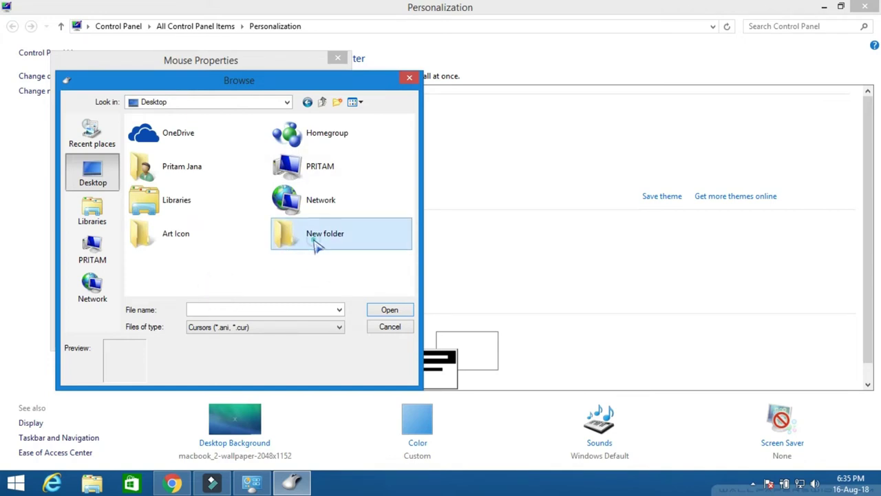
{"action": "double_click", "coordinate": [315, 241]}
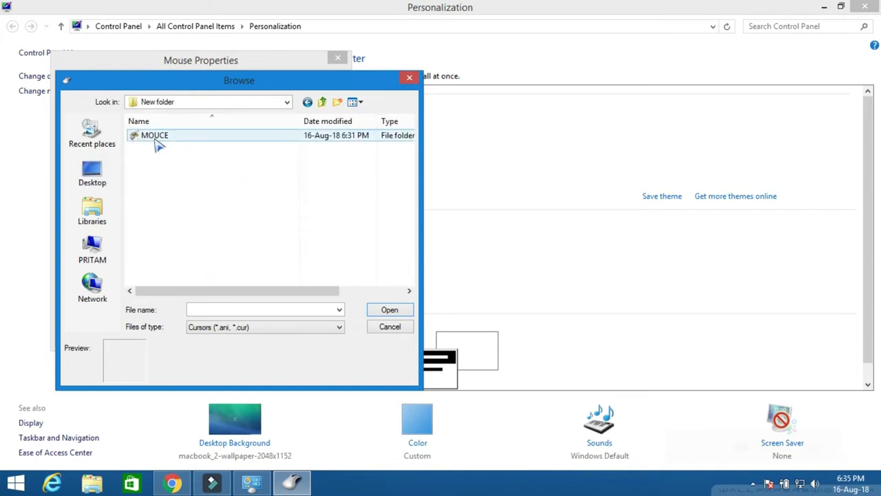
{"action": "double_click", "coordinate": [157, 141]}
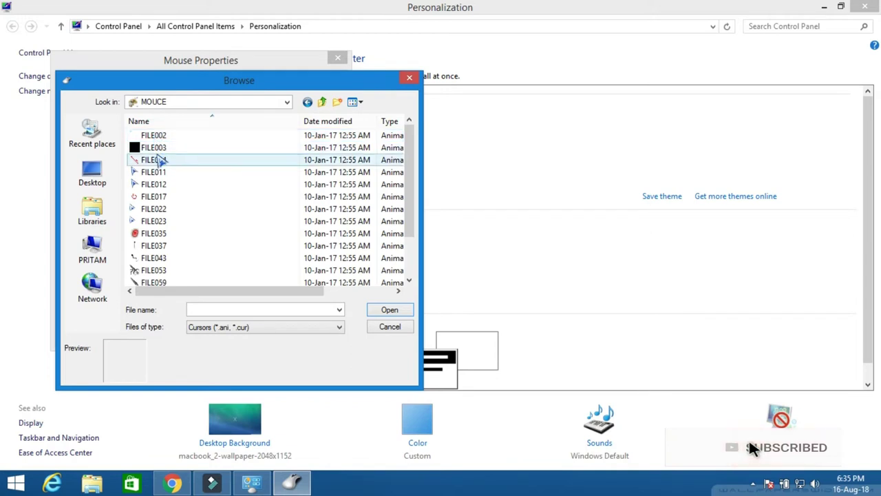
Assign the FILE043 cursor to Normal Select, apply it, and close the pointer and personalization settings
{"action": "scroll", "coordinate": [177, 244], "scroll_direction": "down", "scroll_amount": 2}
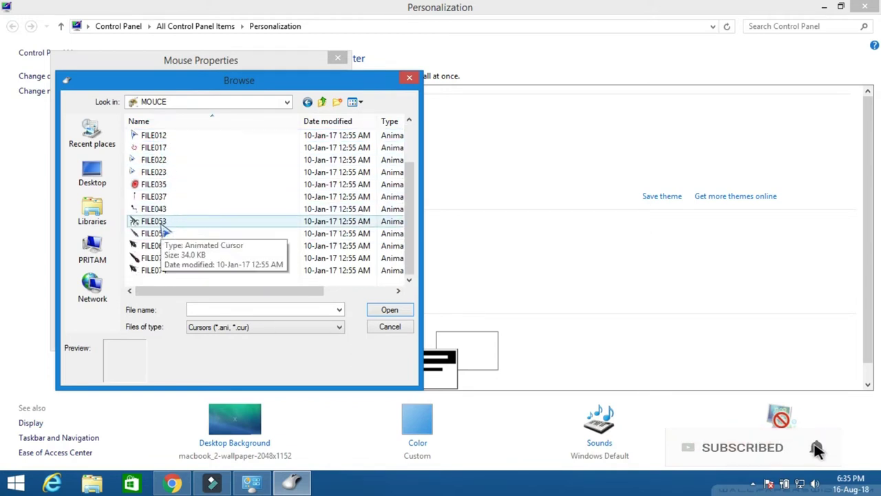
{"action": "left_click", "coordinate": [163, 209]}
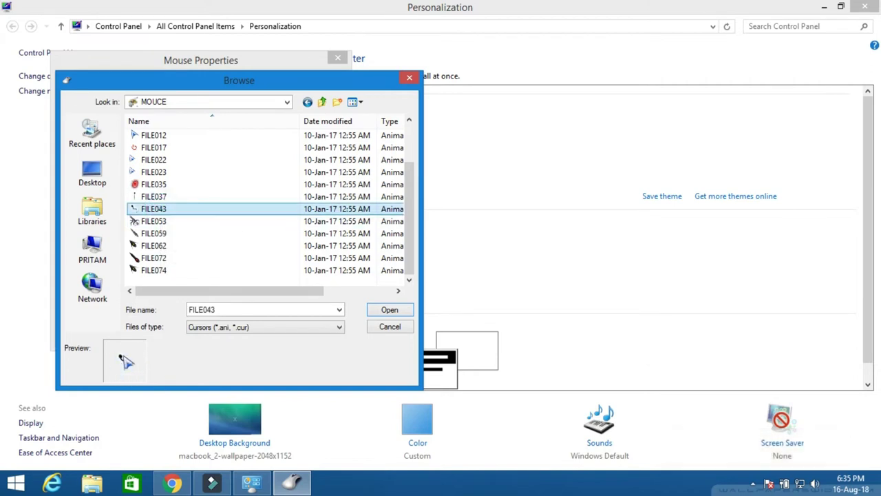
{"action": "left_click", "coordinate": [389, 311]}
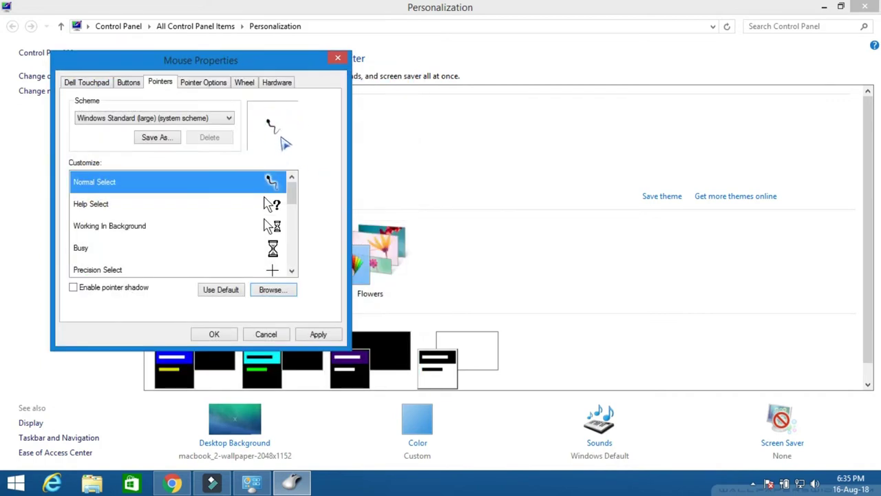
{"action": "left_click", "coordinate": [321, 335]}
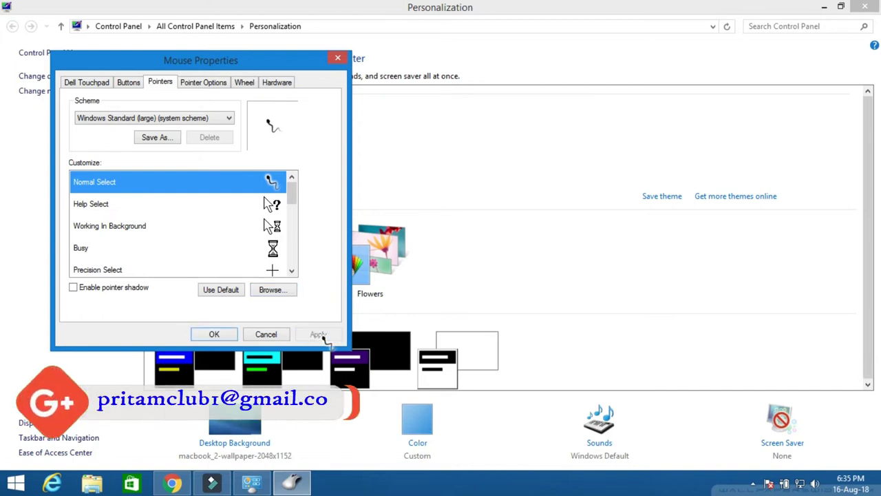
{"action": "left_click", "coordinate": [214, 334]}
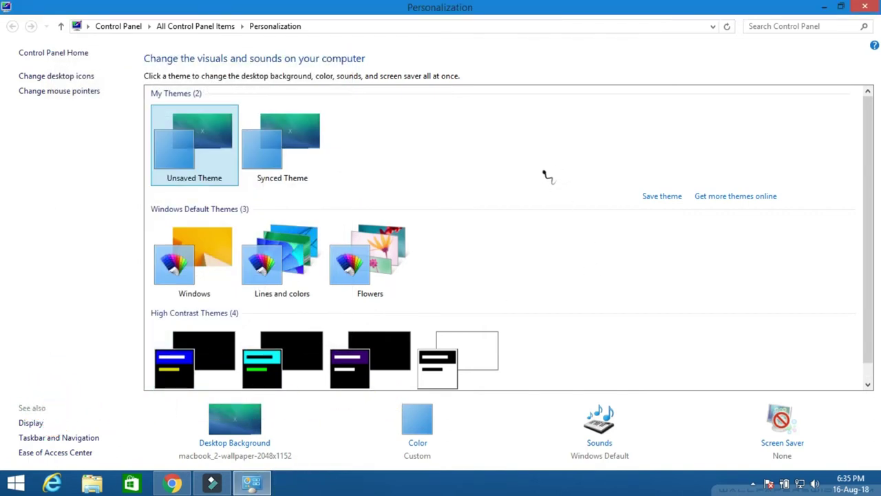
{"action": "left_click", "coordinate": [864, 6]}
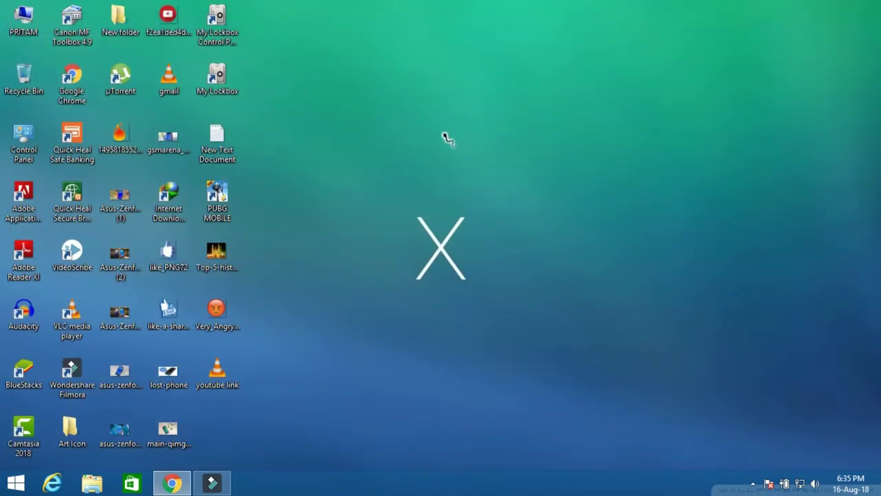
Refresh the desktop several times at different spots to try out the new pointer
{"action": "right_click", "coordinate": [439, 147]}
{"action": "left_click", "coordinate": [482, 212]}
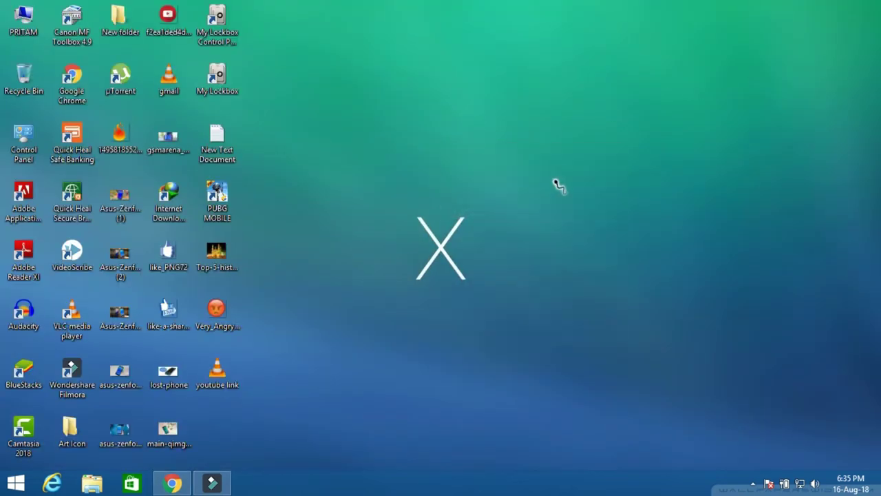
{"action": "right_click", "coordinate": [557, 183]}
{"action": "left_click", "coordinate": [621, 250]}
{"action": "right_click", "coordinate": [621, 247]}
{"action": "left_click", "coordinate": [668, 310]}
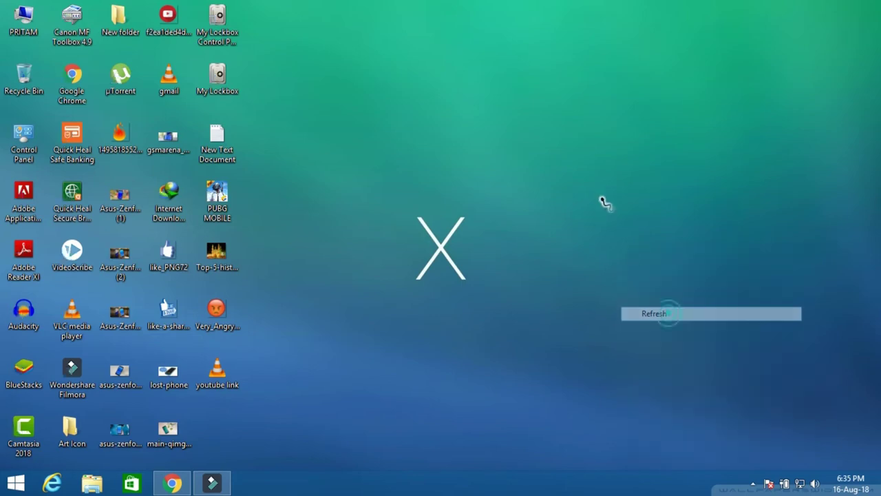
{"action": "right_click", "coordinate": [603, 198]}
{"action": "left_click", "coordinate": [656, 270]}
{"action": "right_click", "coordinate": [659, 270]}
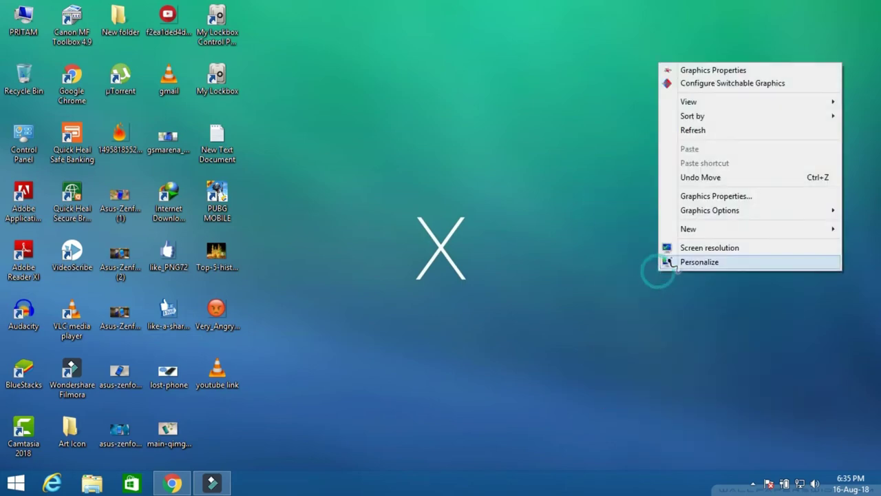
{"action": "left_click", "coordinate": [721, 132]}
{"action": "right_click", "coordinate": [726, 137]}
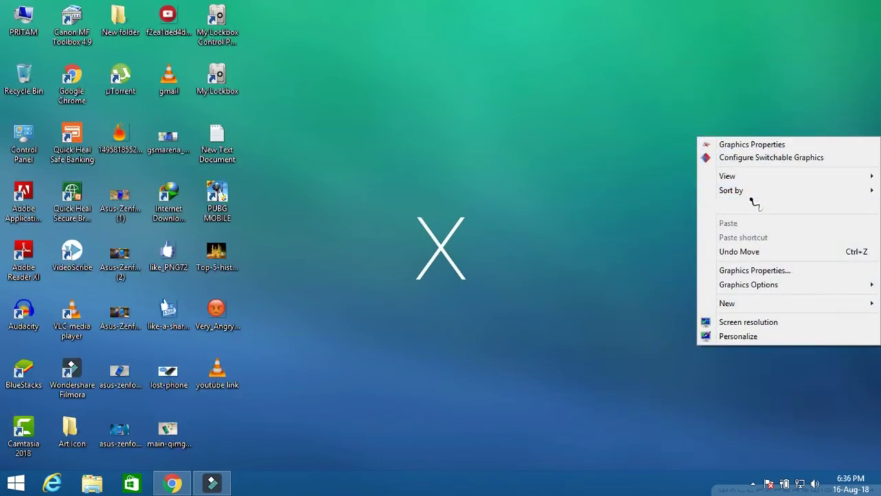
{"action": "left_click", "coordinate": [752, 206]}
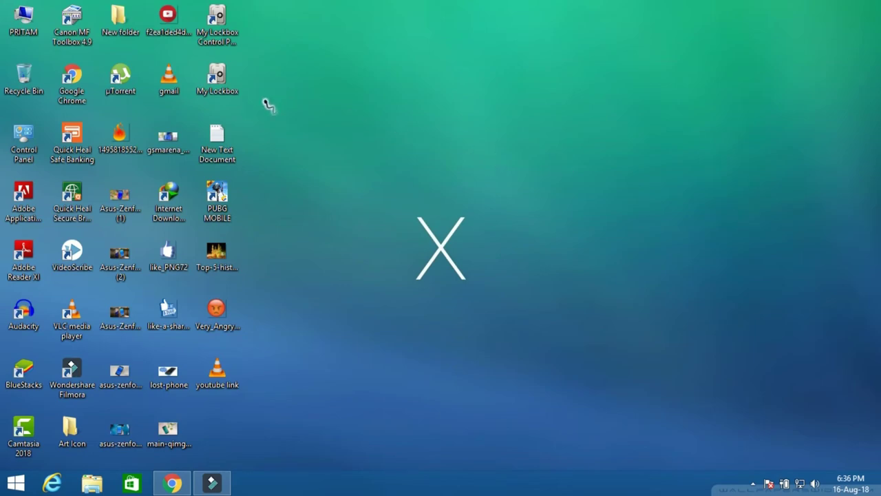
Open the desktop's New folder, view the MOUCE folder's custom icon, and close the window
{"action": "double_click", "coordinate": [120, 21]}
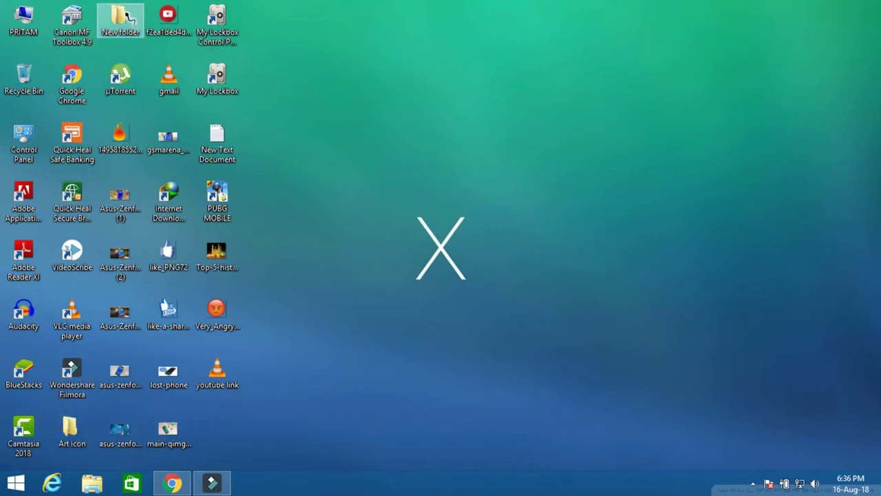
{"action": "double_click", "coordinate": [121, 20]}
{"action": "left_click", "coordinate": [191, 172]}
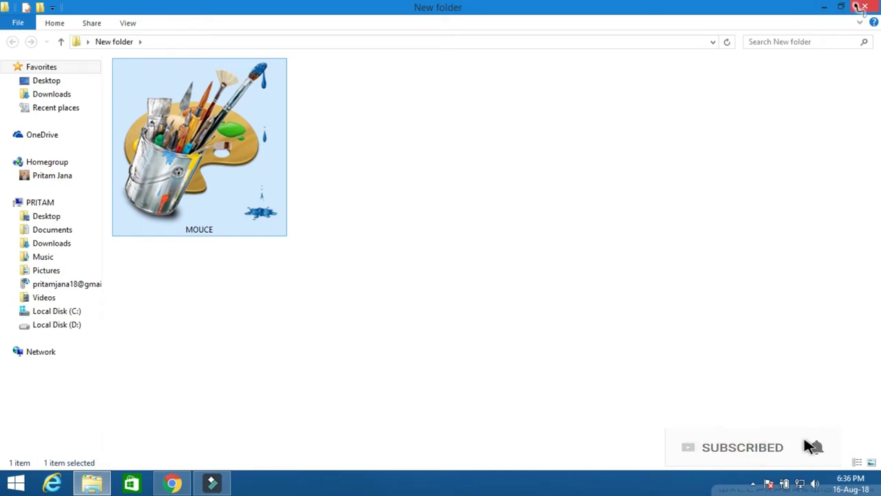
{"action": "left_click", "coordinate": [864, 6]}
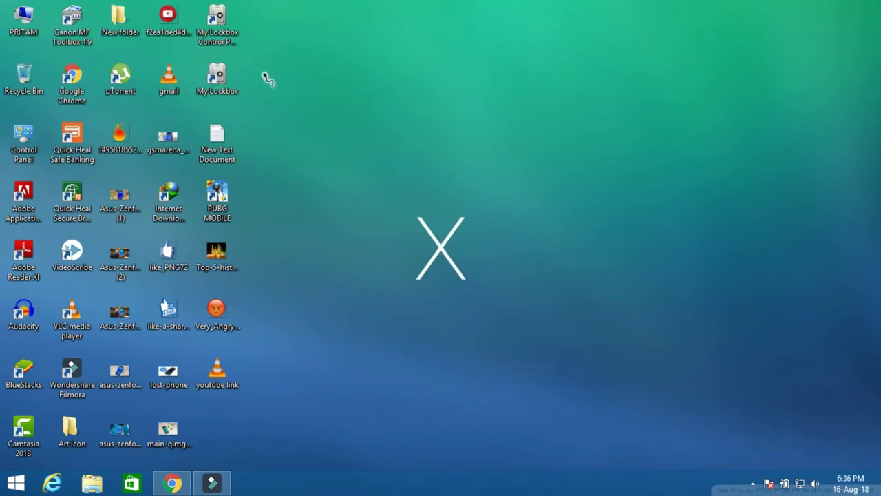
Open the icon selection for the desktop's New folder from its customization properties
{"action": "left_click", "coordinate": [128, 31]}
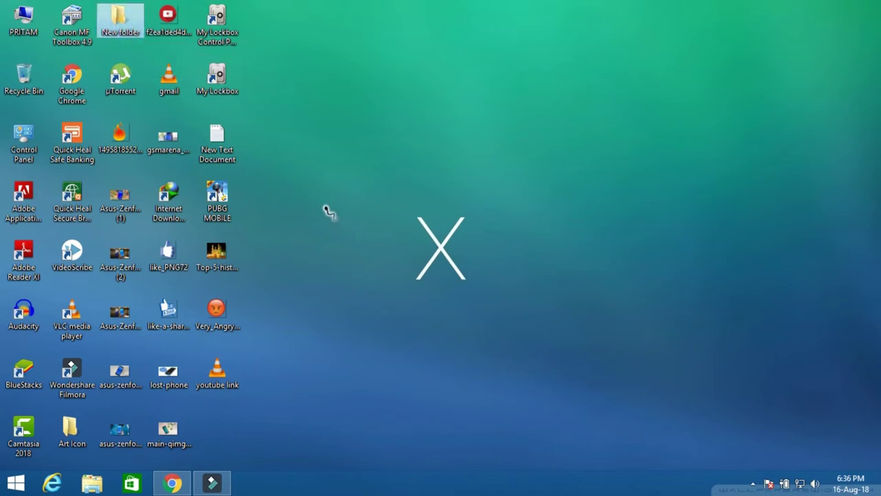
{"action": "right_click", "coordinate": [121, 27]}
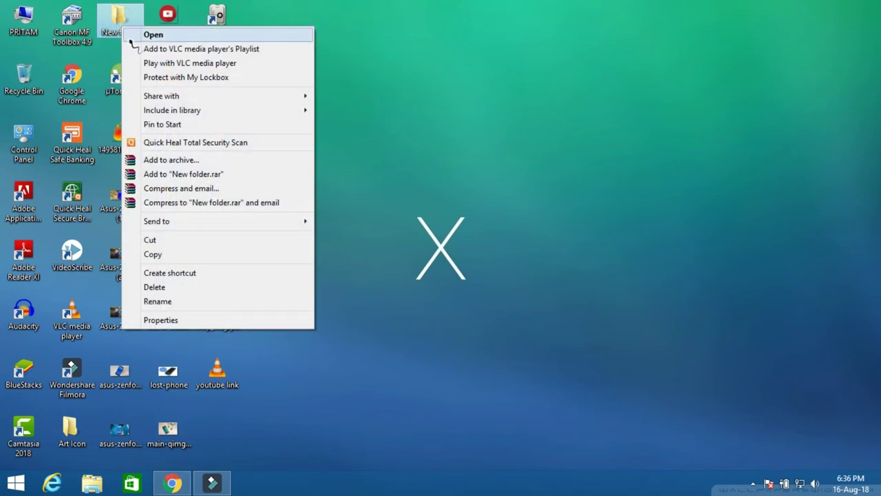
{"action": "left_click", "coordinate": [185, 323]}
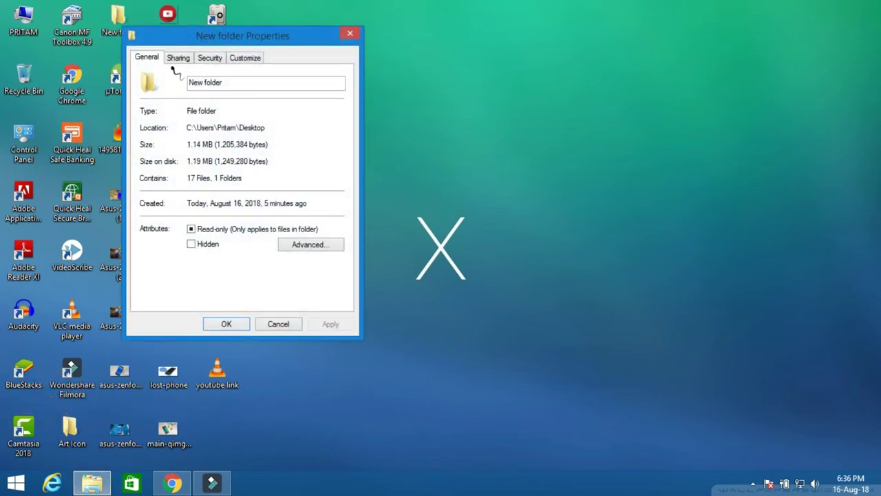
{"action": "left_click", "coordinate": [248, 59]}
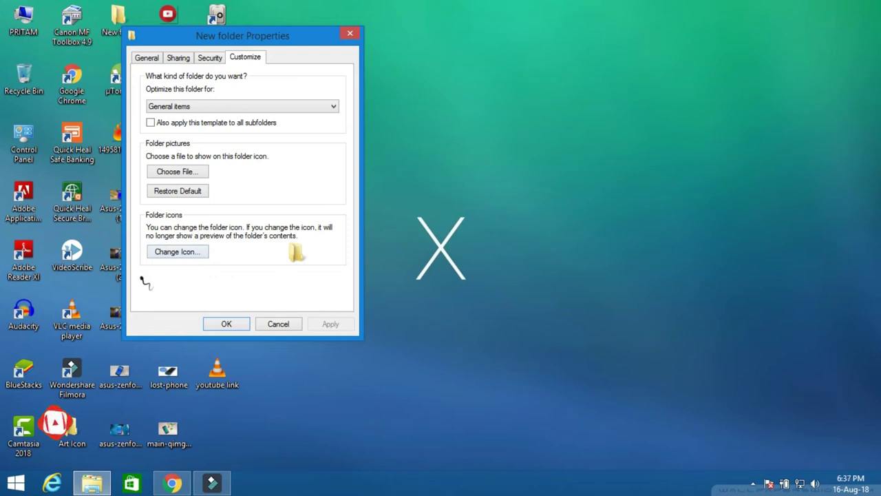
{"action": "left_click", "coordinate": [187, 252]}
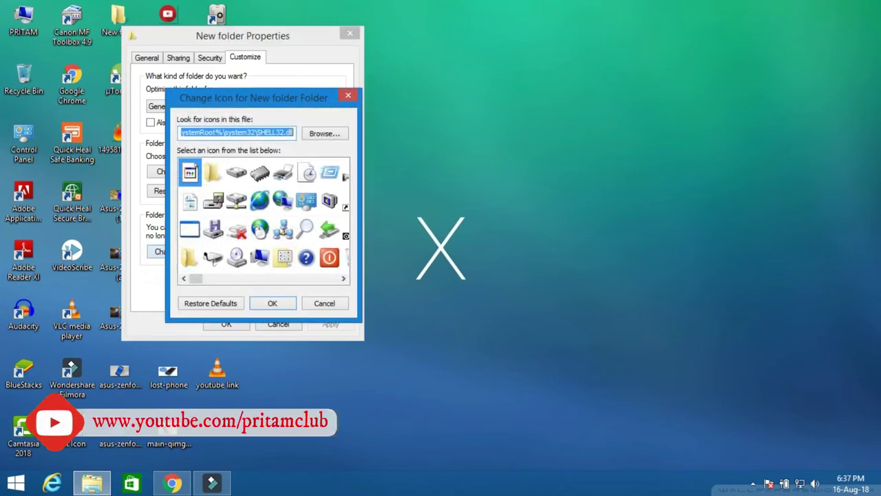
{"action": "mouse_move", "coordinate": [199, 282]}
{"action": "left_mouse_down"}
{"action": "mouse_move", "coordinate": [332, 284]}
{"action": "mouse_move", "coordinate": [197, 279]}
{"action": "left_mouse_up"}
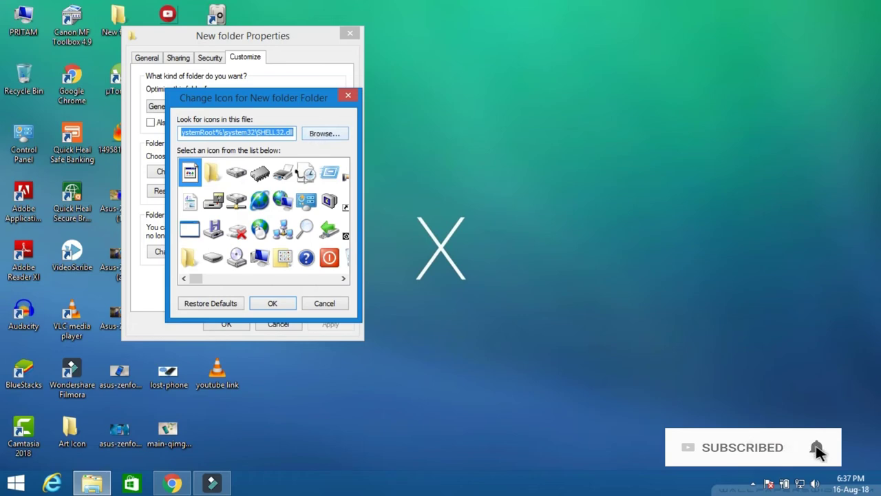
Browse for an icon file and open the Art Icon folder on the desktop
{"action": "left_click", "coordinate": [326, 133]}
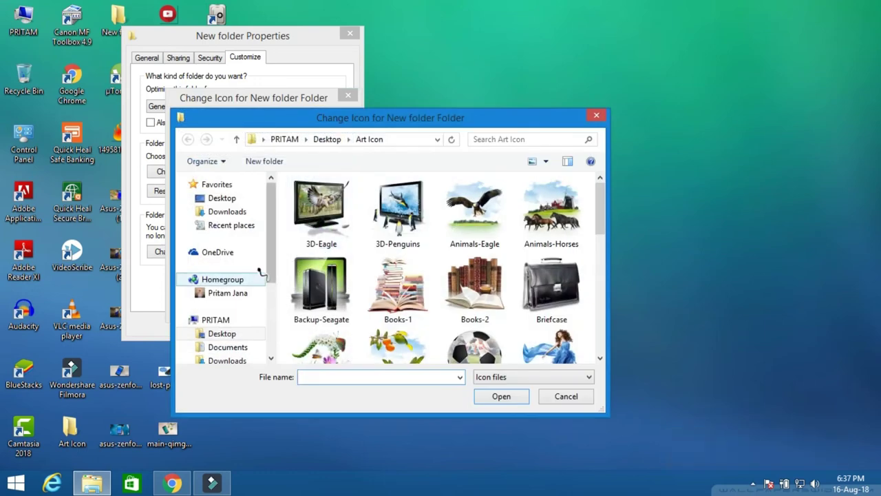
{"action": "left_click", "coordinate": [214, 198]}
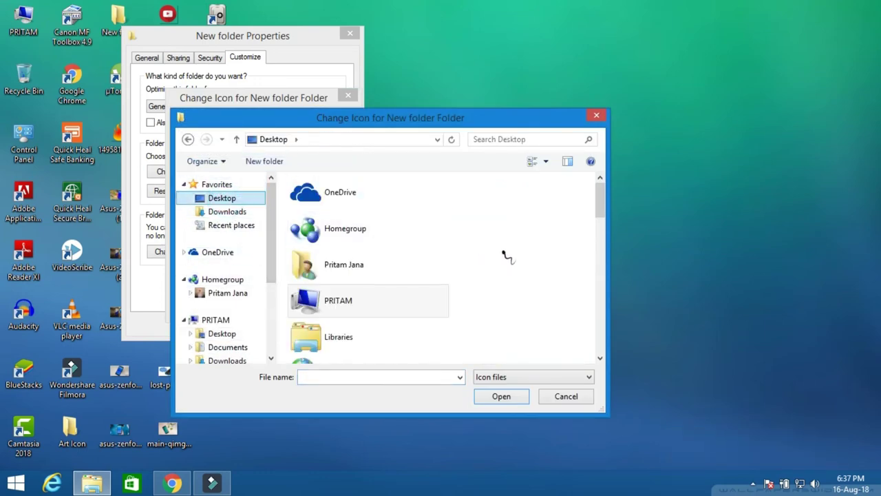
{"action": "left_click", "coordinate": [504, 251]}
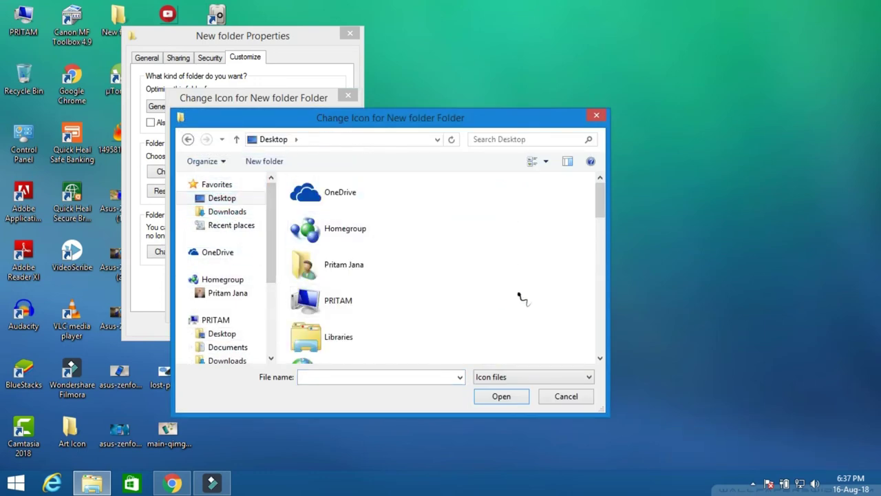
{"action": "scroll", "coordinate": [523, 282], "scroll_direction": "down", "scroll_amount": 3}
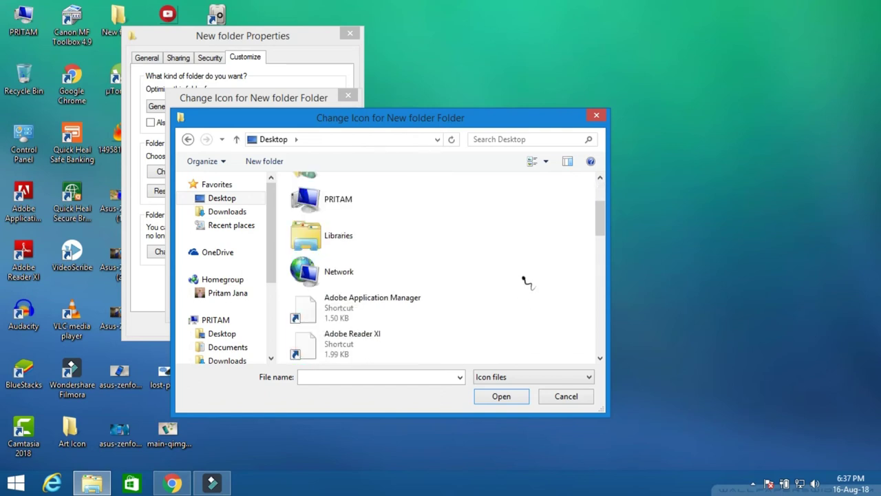
{"action": "scroll", "coordinate": [523, 281], "scroll_direction": "up", "scroll_amount": 3}
{"action": "scroll", "coordinate": [527, 282], "scroll_direction": "down", "scroll_amount": 5}
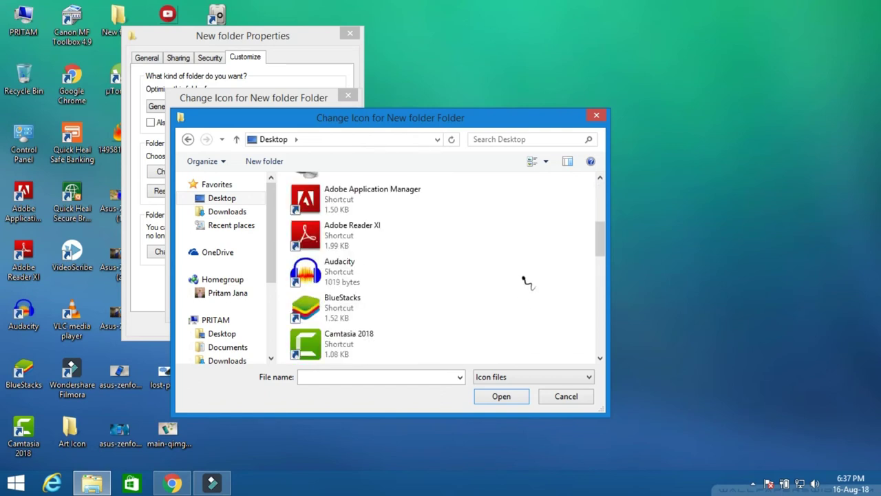
{"action": "scroll", "coordinate": [523, 278], "scroll_direction": "down", "scroll_amount": 5}
{"action": "left_click", "coordinate": [375, 313]}
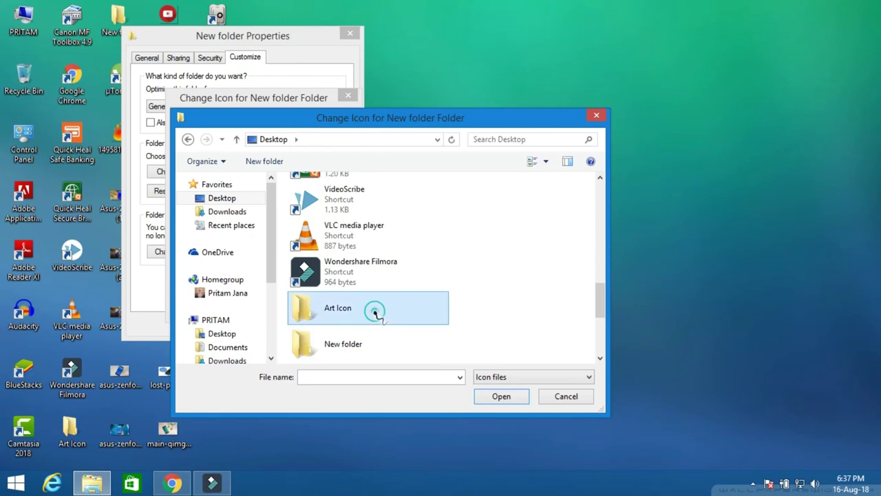
{"action": "double_click", "coordinate": [375, 313]}
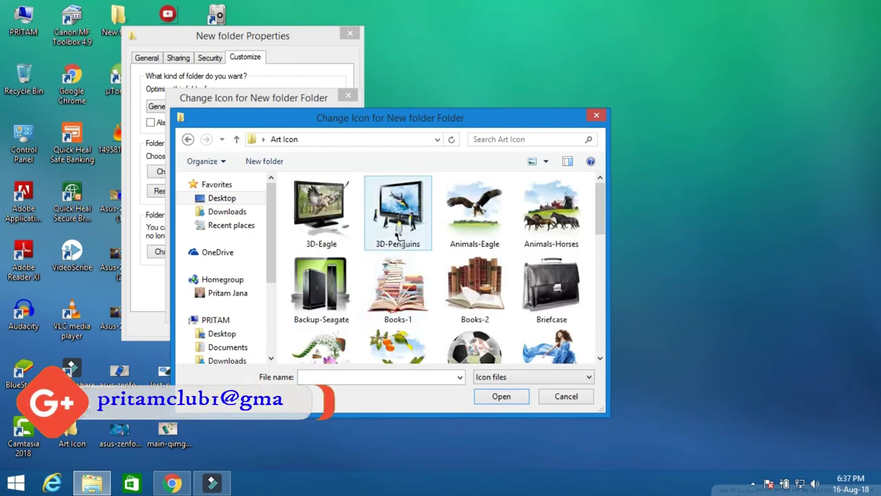
Look through the icon files in the Art Icon folder for a suitable folder icon
{"action": "left_click", "coordinate": [293, 260]}
{"action": "scroll", "coordinate": [292, 251], "scroll_direction": "down", "scroll_amount": 2}
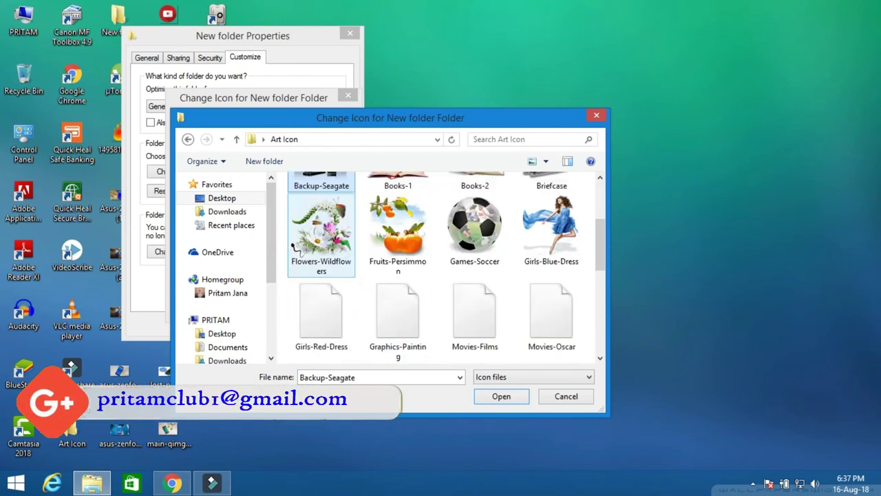
{"action": "scroll", "coordinate": [293, 249], "scroll_direction": "down", "scroll_amount": 2}
{"action": "scroll", "coordinate": [292, 251], "scroll_direction": "down", "scroll_amount": 2}
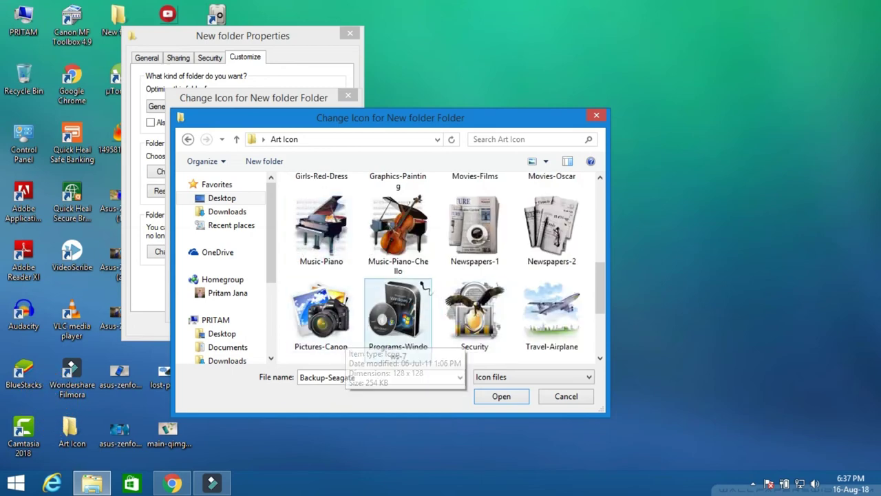
{"action": "scroll", "coordinate": [549, 318], "scroll_direction": "up", "scroll_amount": 2}
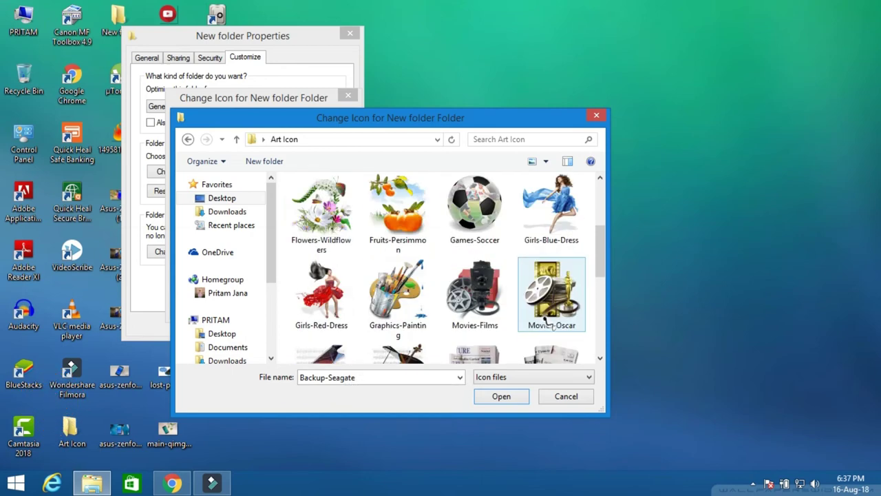
{"action": "scroll", "coordinate": [550, 320], "scroll_direction": "up", "scroll_amount": 2}
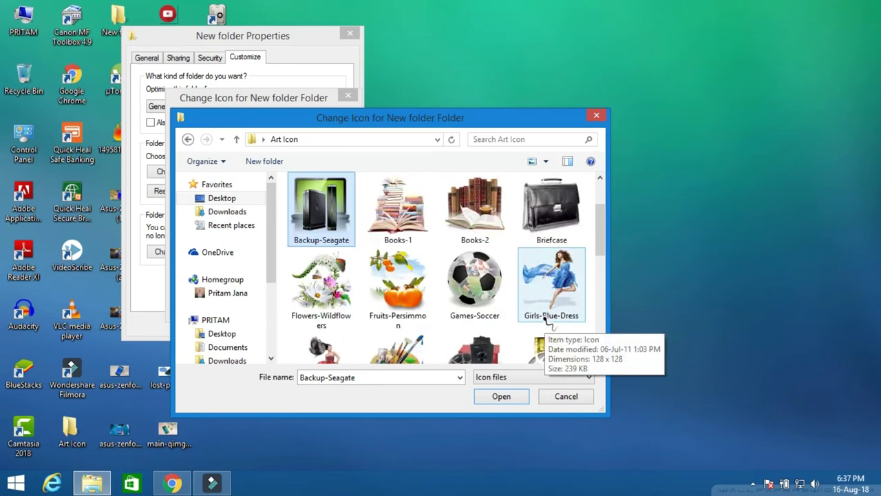
{"action": "scroll", "coordinate": [549, 320], "scroll_direction": "up", "scroll_amount": 2}
{"action": "scroll", "coordinate": [547, 321], "scroll_direction": "down", "scroll_amount": 10}
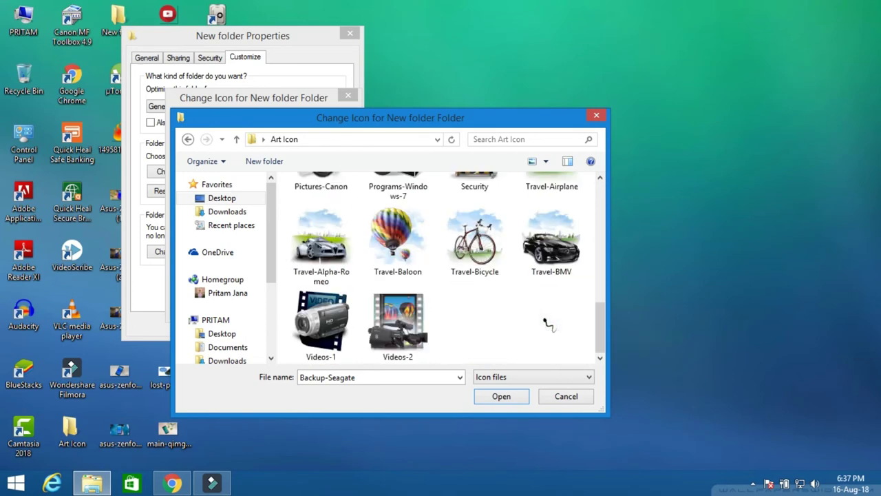
{"action": "scroll", "coordinate": [548, 323], "scroll_direction": "up", "scroll_amount": 2}
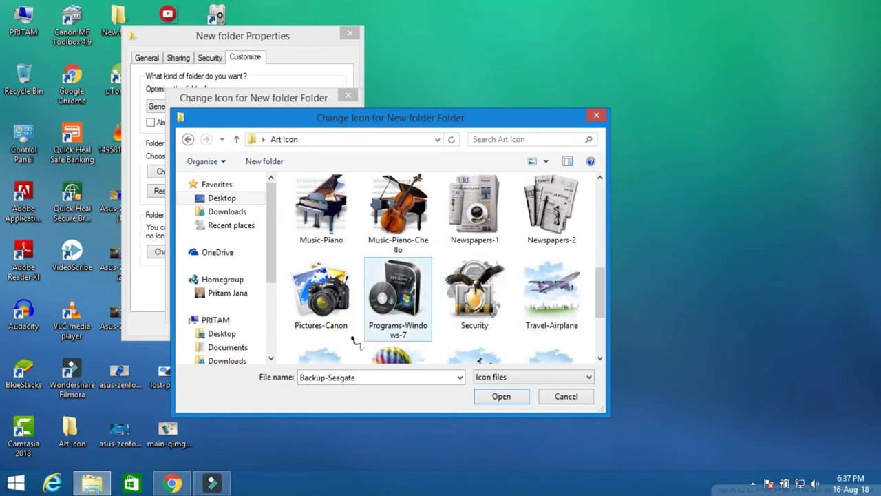
Assign the Pictures-Canon icon to New folder, apply it, and close the folder's properties
{"action": "left_click", "coordinate": [323, 303]}
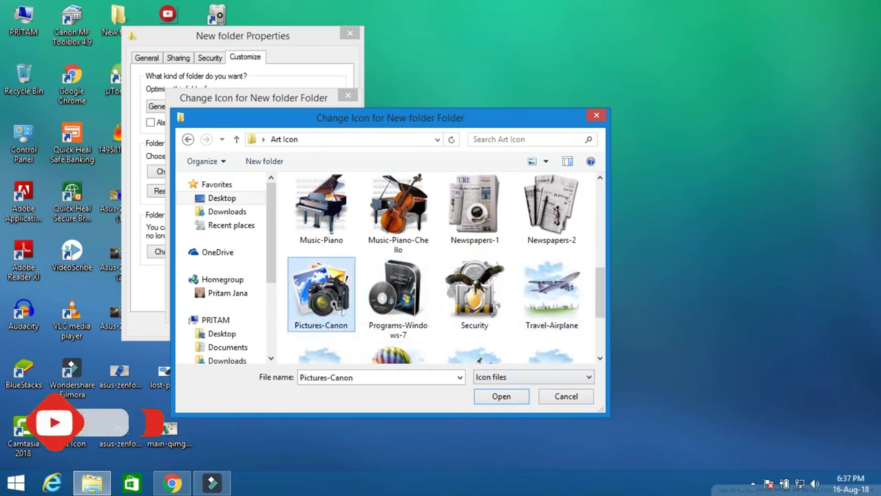
{"action": "left_click", "coordinate": [502, 397]}
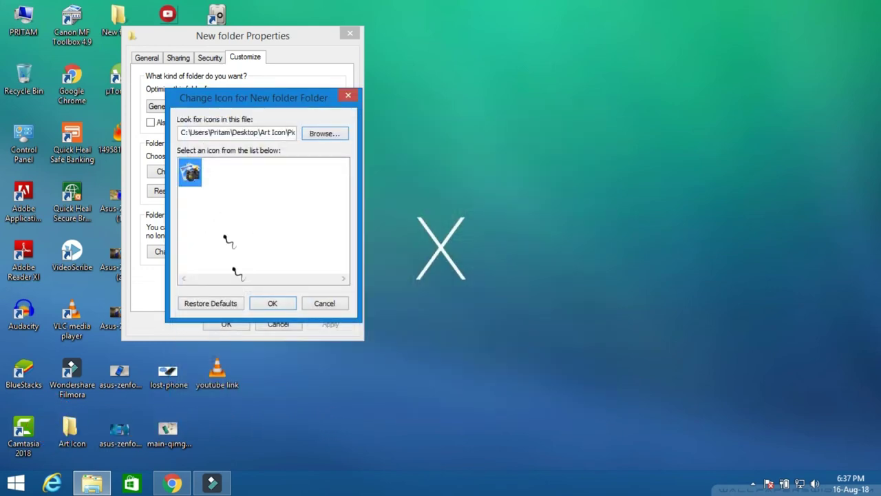
{"action": "left_click", "coordinate": [272, 309]}
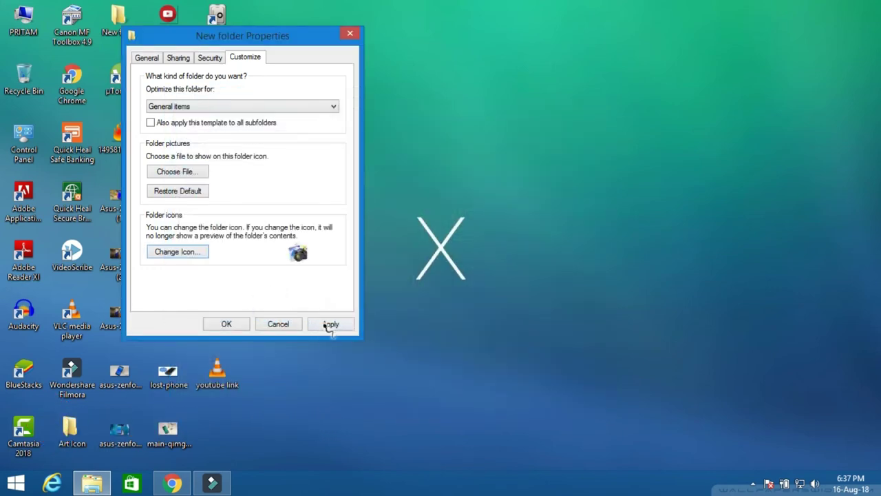
{"action": "left_click", "coordinate": [328, 325]}
{"action": "left_click", "coordinate": [227, 324]}
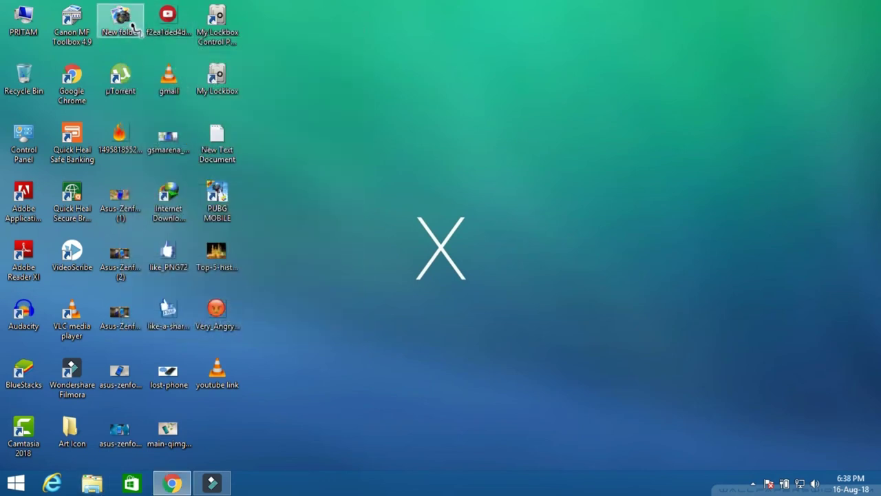
Move New folder on the desktop to between New Text Document and PUBG MOBILE and deselect it
{"action": "left_click_drag", "start_coordinate": [132, 27], "coordinate": [367, 143]}
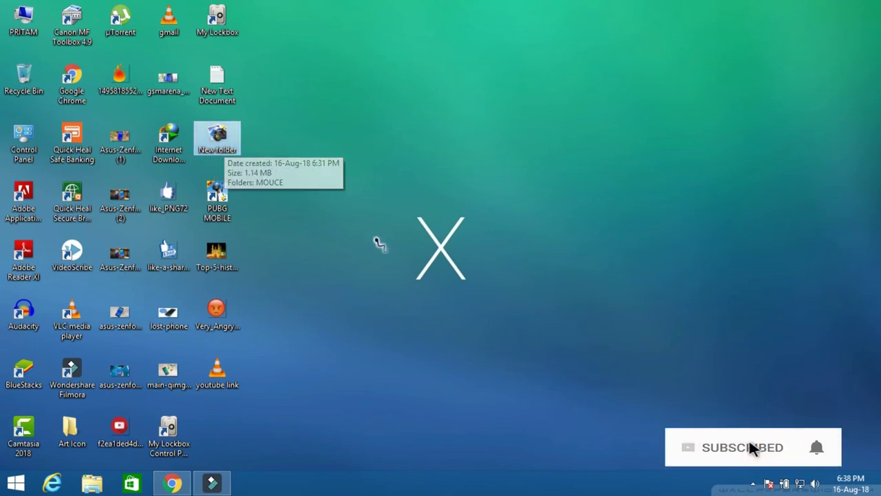
{"action": "left_click", "coordinate": [379, 243]}
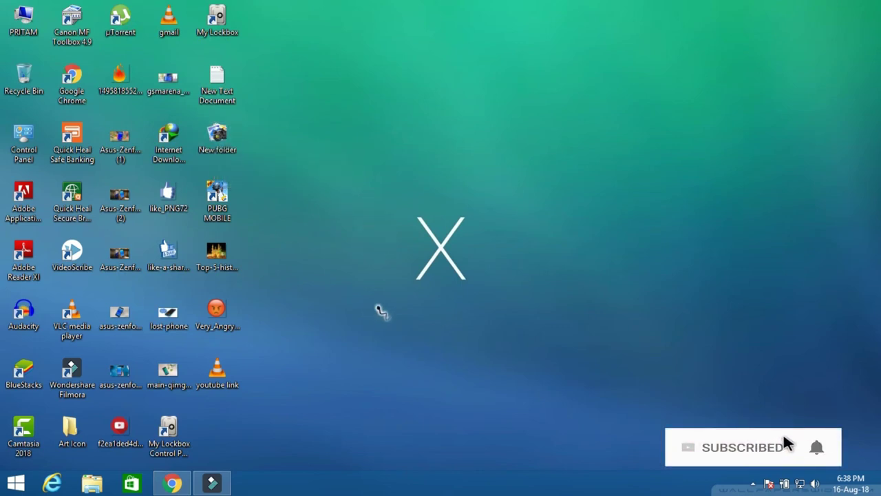